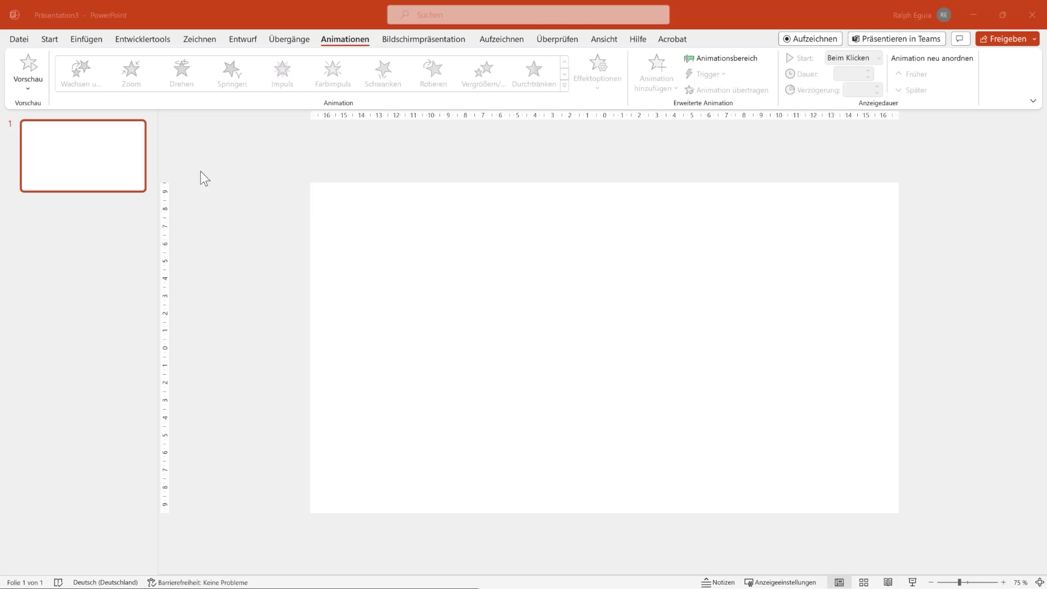
Insert the solid black gear icon found by searching 'Zahnrad' in the icon library.
click(85, 39)
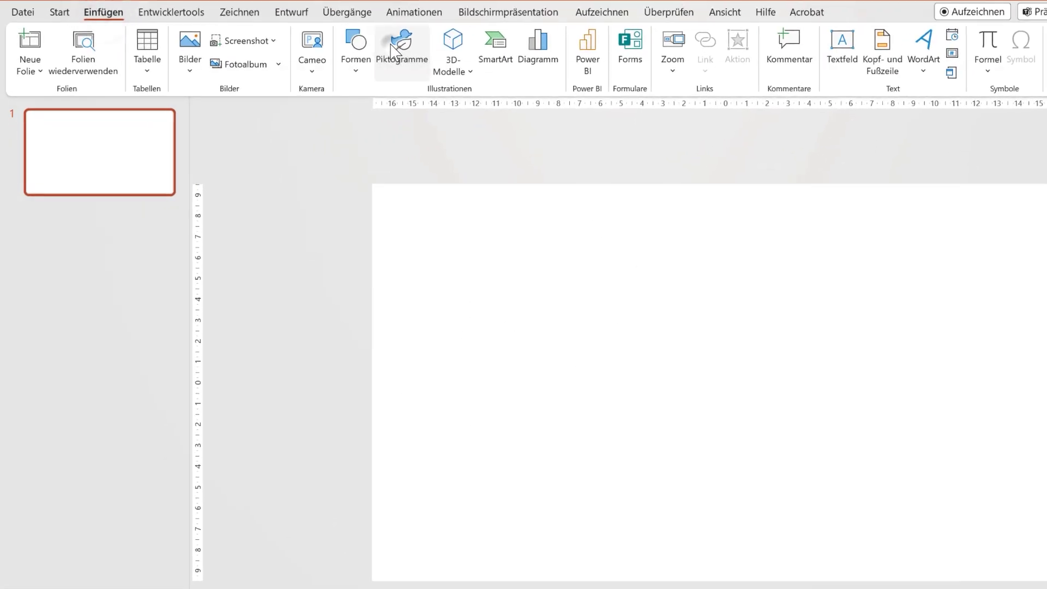
click(392, 47)
text(Zahnrad)
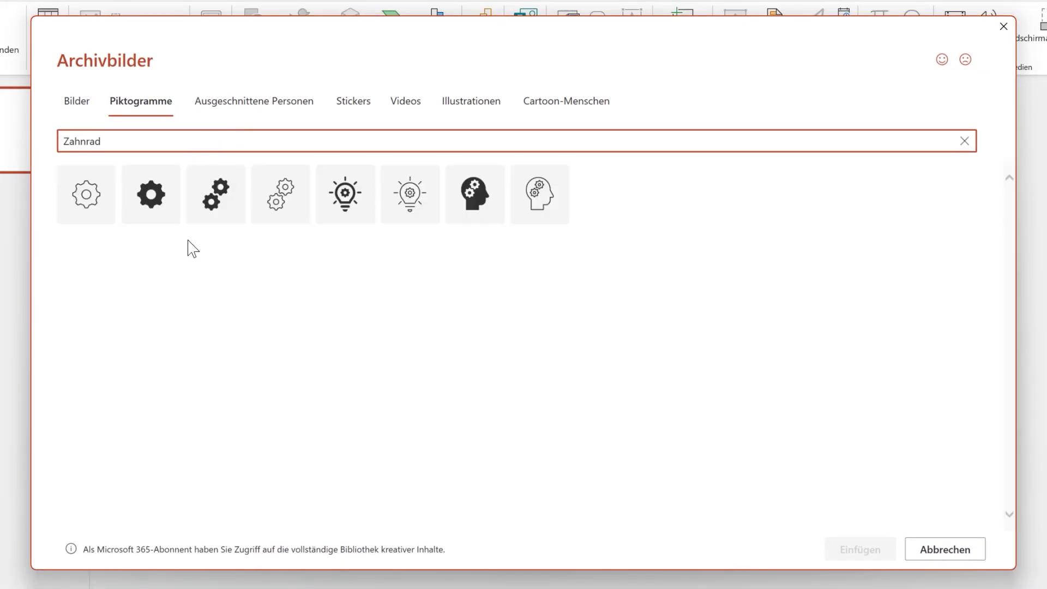
click(161, 207)
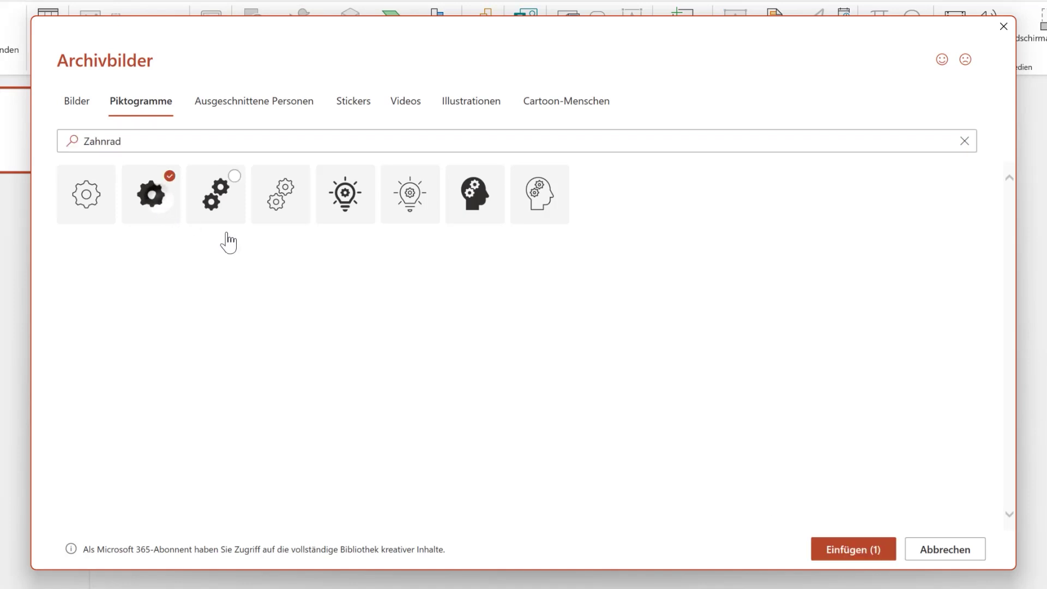
click(852, 550)
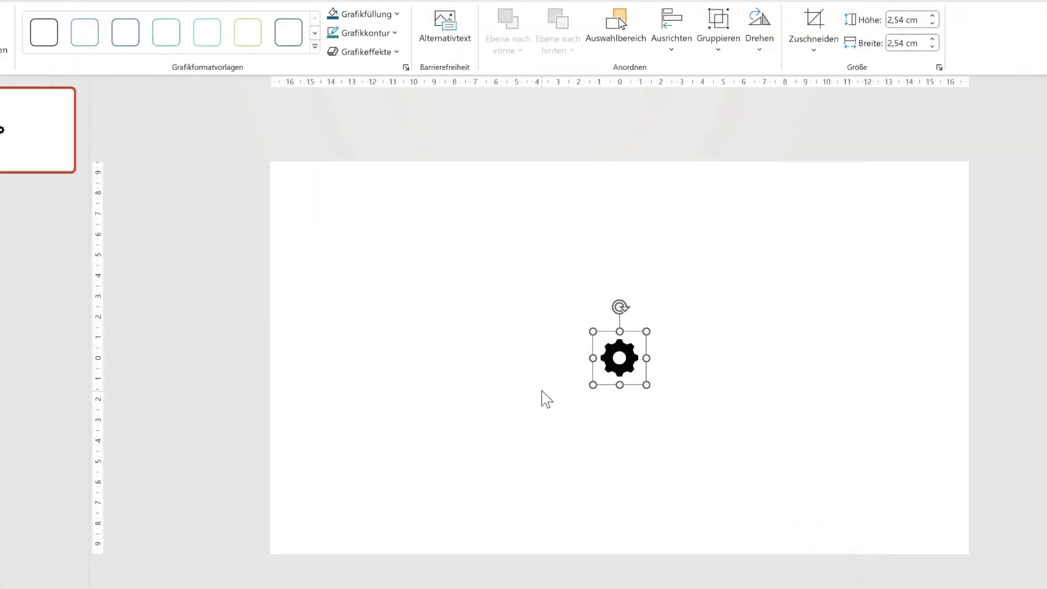
Move and resize the gear, then add overlapping copies up-right and down-right into a zigzag chain.
drag(622, 376, 475, 427)
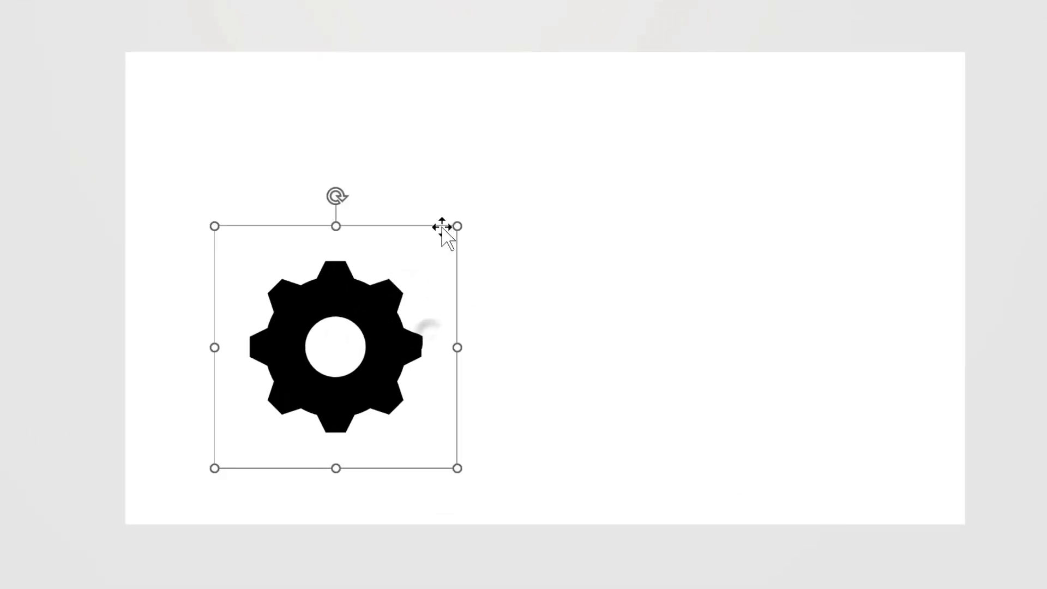
drag(459, 227, 402, 280)
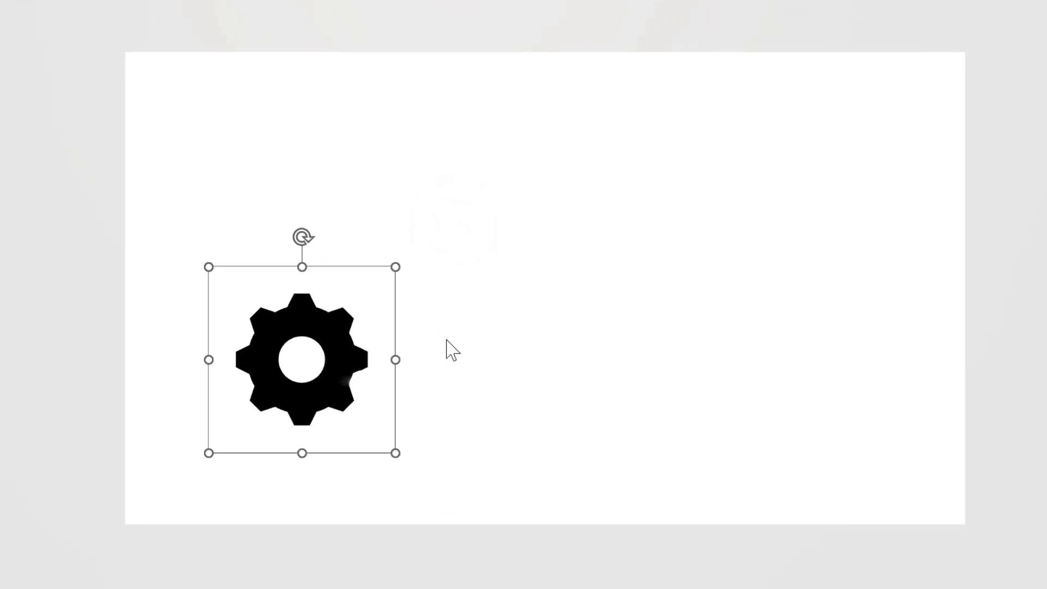
mouse_move(343, 360)
mouse_down()
mouse_move(455, 315)
mouse_move(451, 307)
mouse_move(578, 314)
mouse_move(515, 390)
mouse_up()
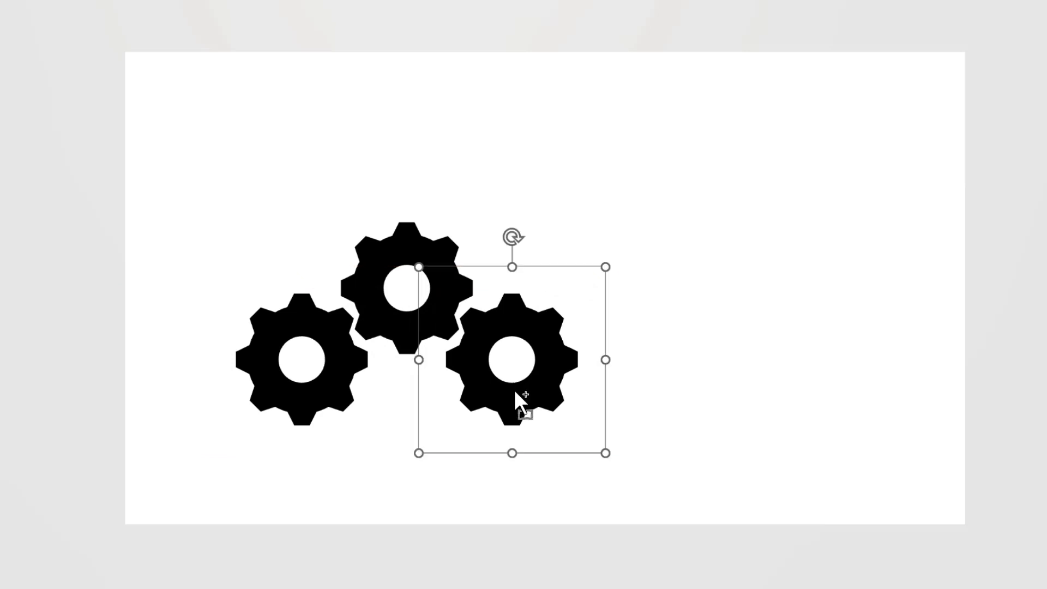
mouse_move(514, 390)
mouse_down()
mouse_move(625, 306)
mouse_move(622, 343)
mouse_move(658, 346)
mouse_move(736, 300)
mouse_up()
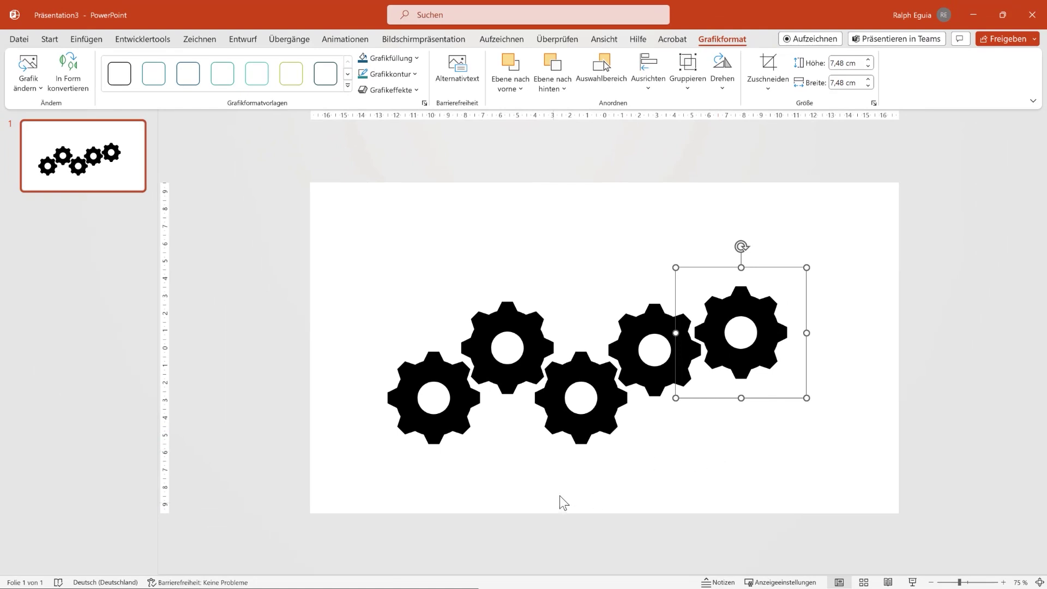
Fill the three lower and end gears with teal.
shift+click(613, 408)
shift+click(468, 415)
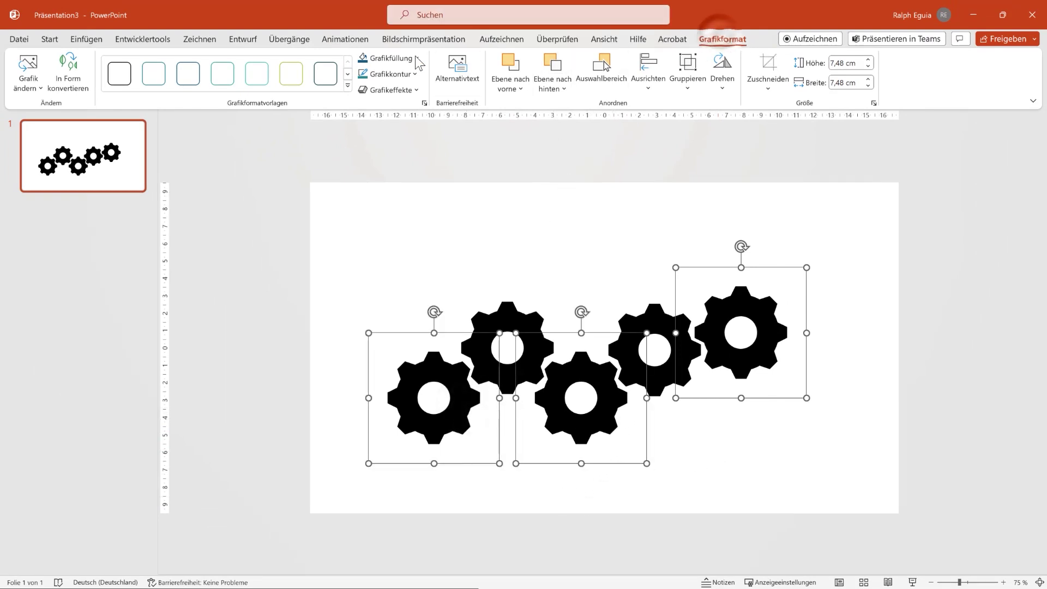
click(390, 58)
click(404, 81)
Fill the two raised gears with dark blue, then select all five gears.
click(528, 319)
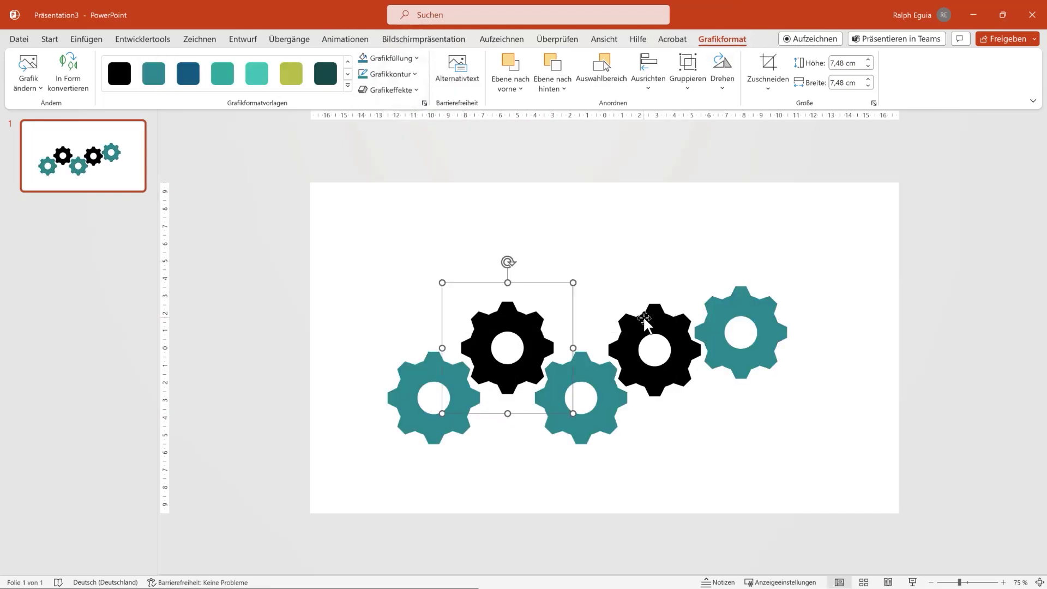
shift+click(646, 322)
click(391, 58)
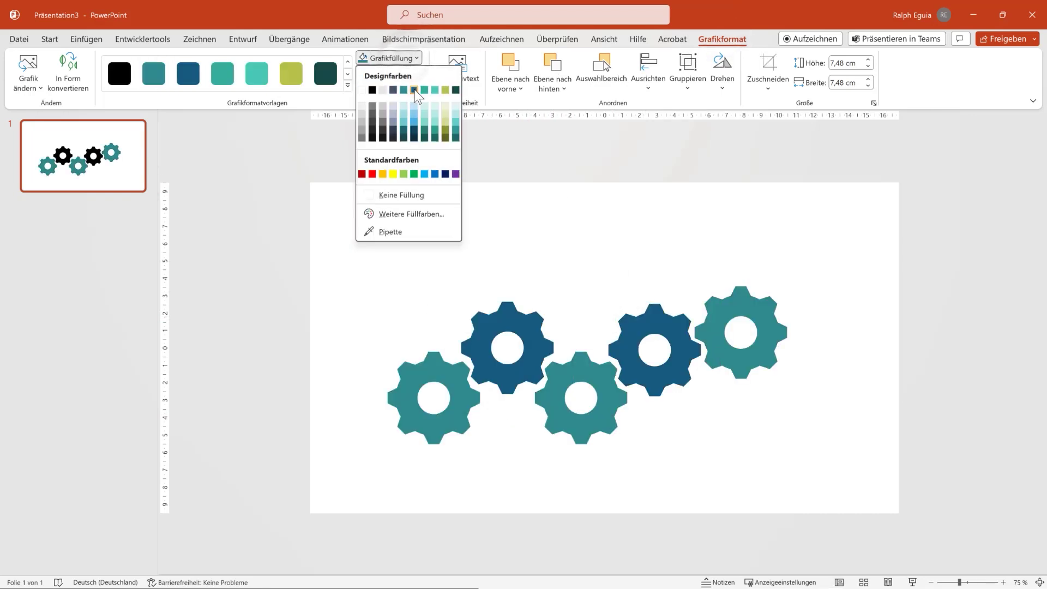
click(414, 89)
click(857, 333)
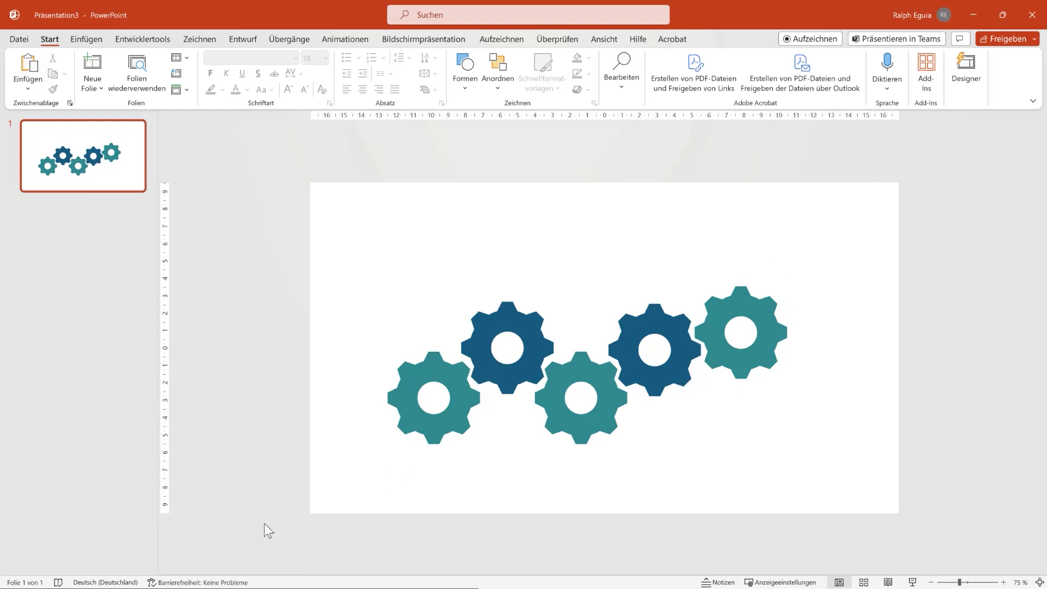
drag(264, 523, 927, 185)
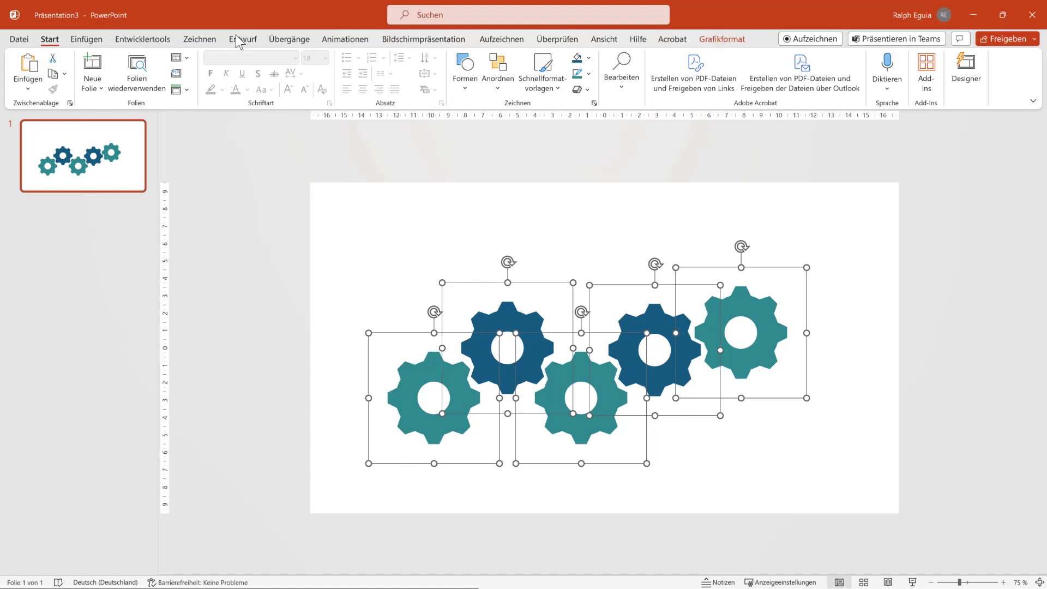
Apply the Rotieren emphasis animation to all five gears and preview it in a slide show.
click(338, 38)
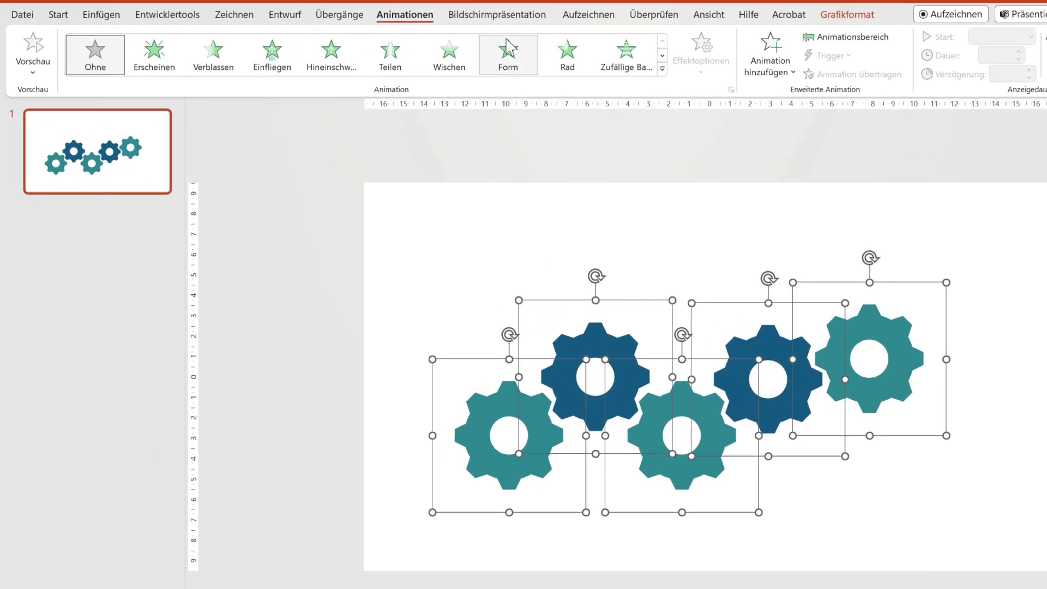
click(661, 70)
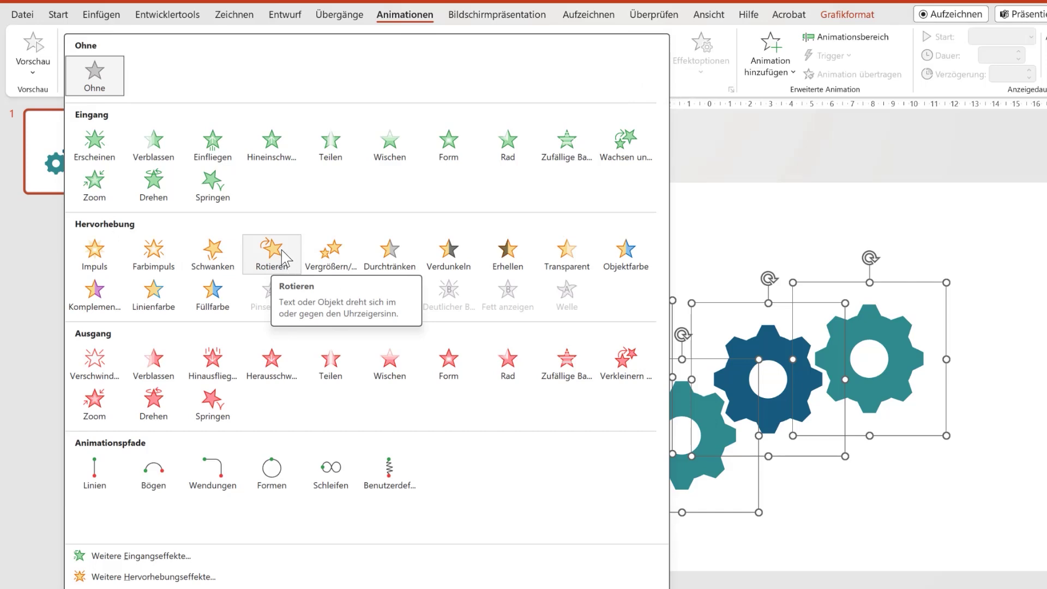
click(282, 252)
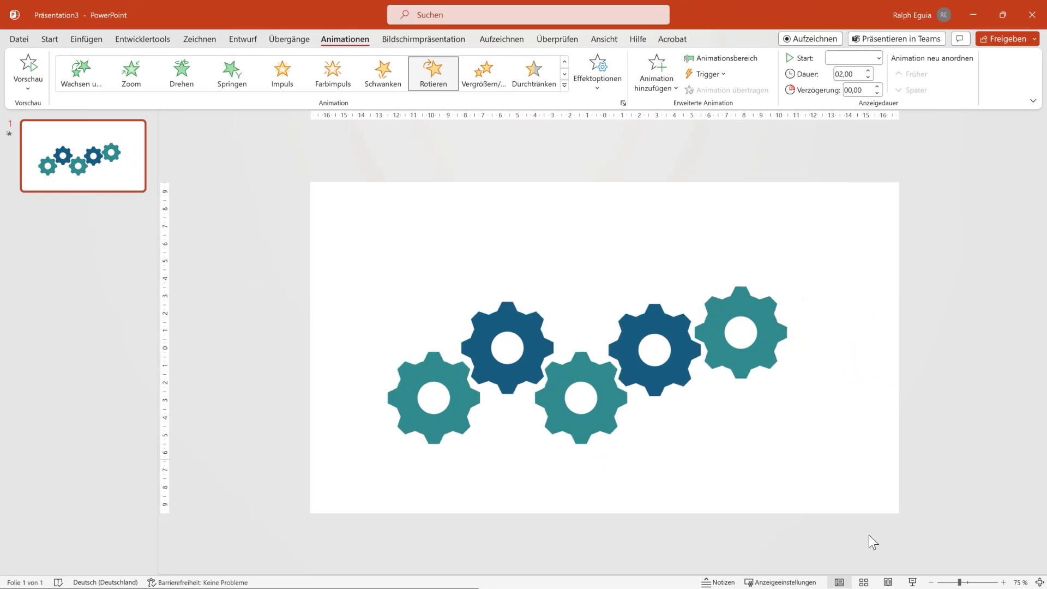
click(911, 582)
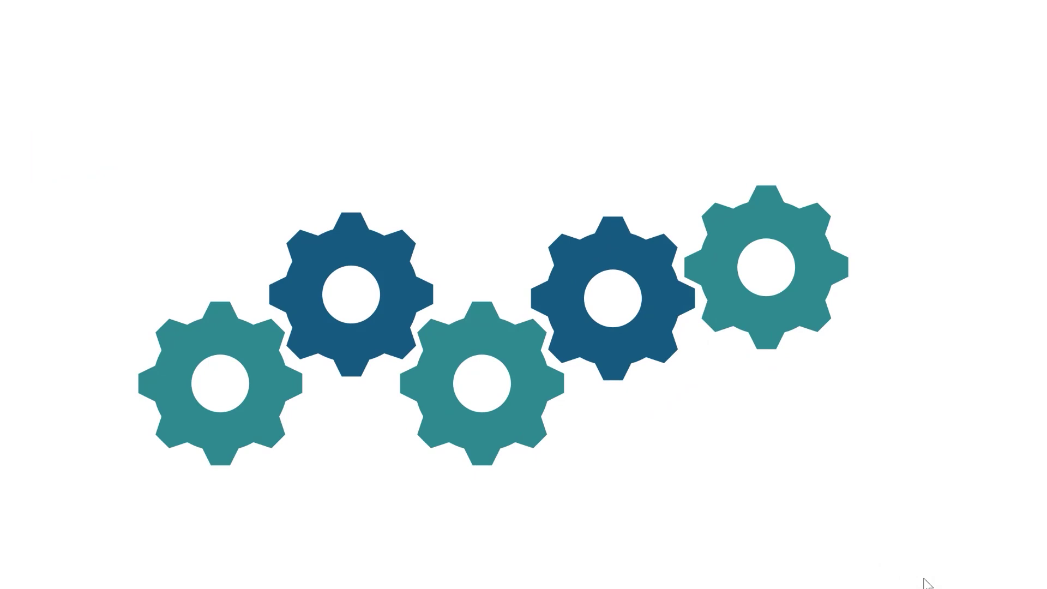
key(Escape)
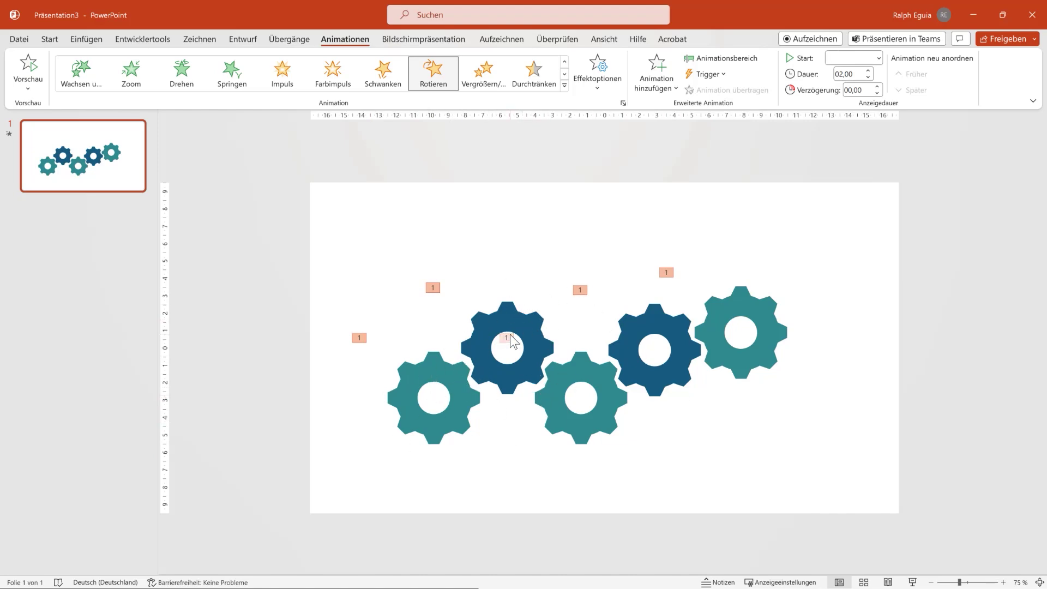
Set the left teal gear's rotation to Gegen den Uhrzeigersinn.
click(450, 366)
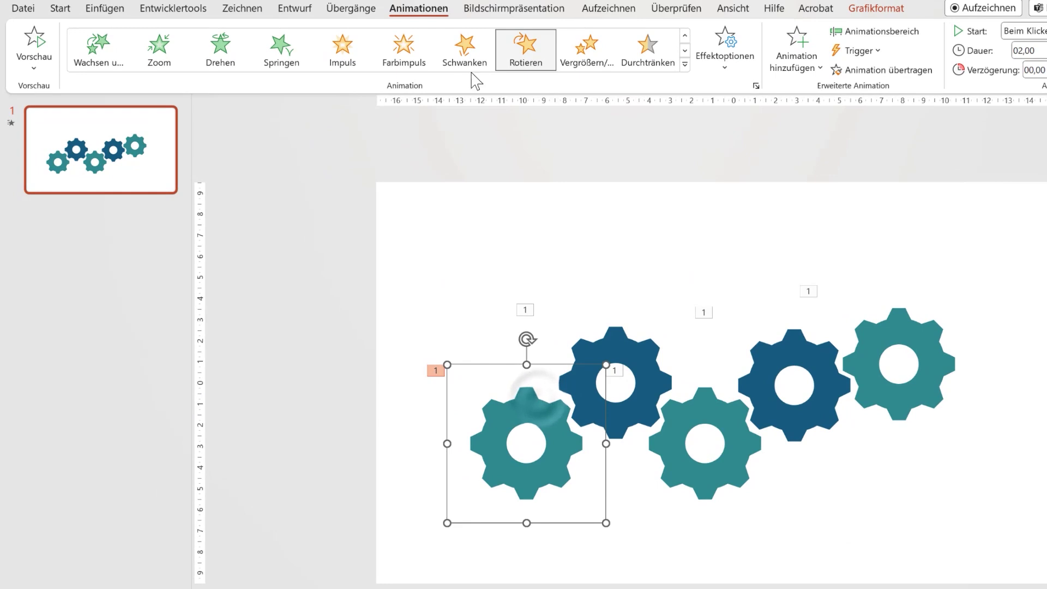
click(725, 58)
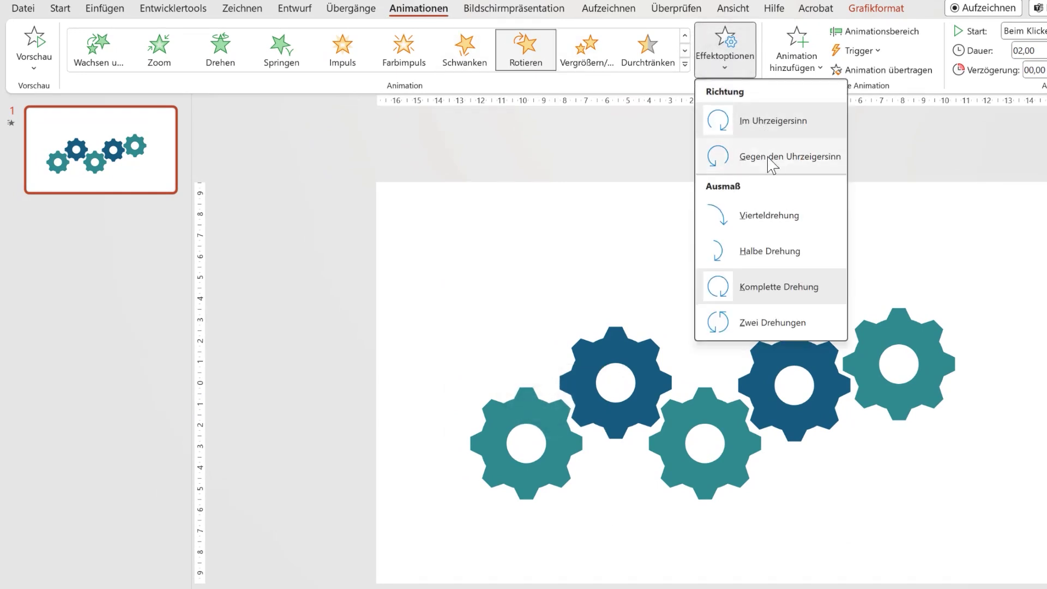
click(563, 214)
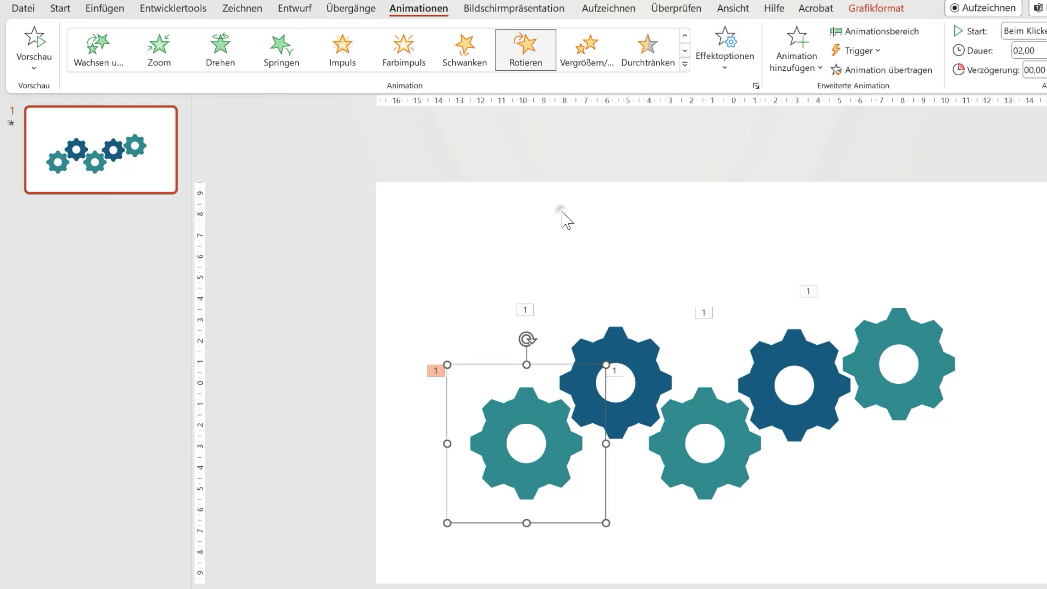
Set both dark blue gears to spin Im Uhrzeigersinn and preview the slide show.
click(634, 340)
shift+click(762, 350)
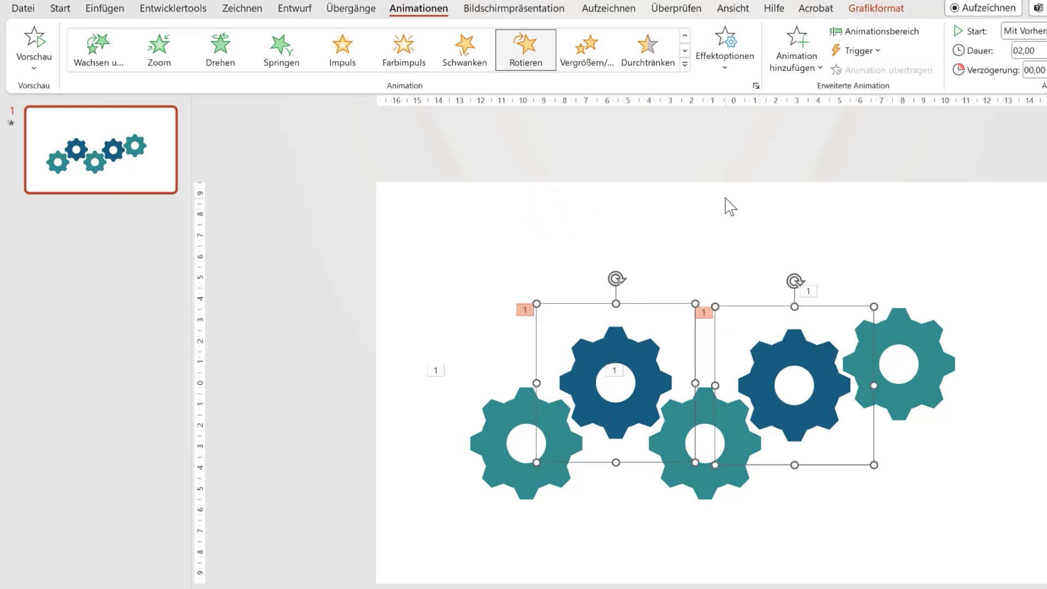
click(725, 57)
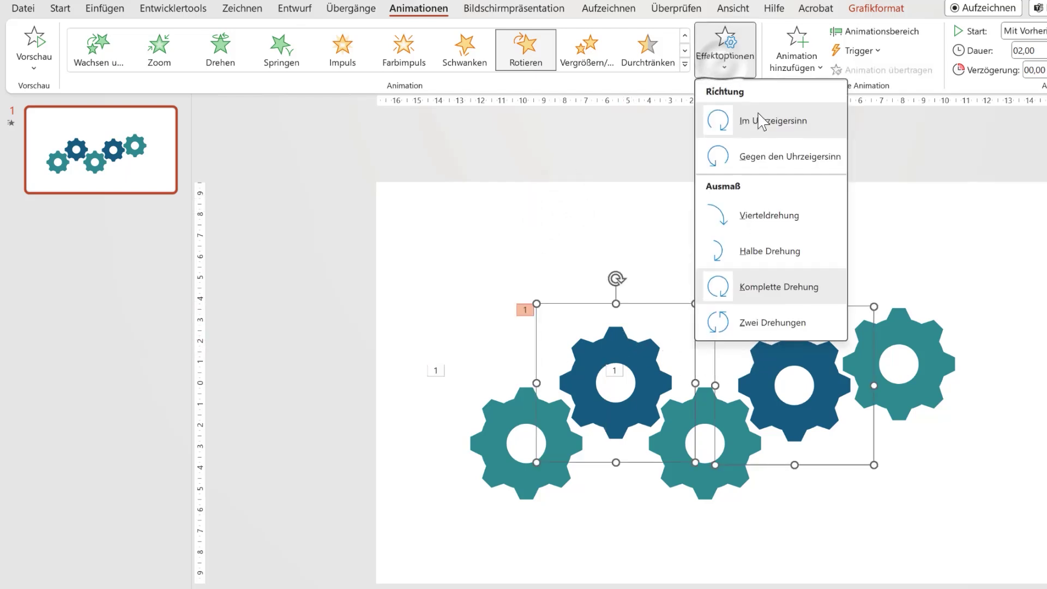
click(737, 157)
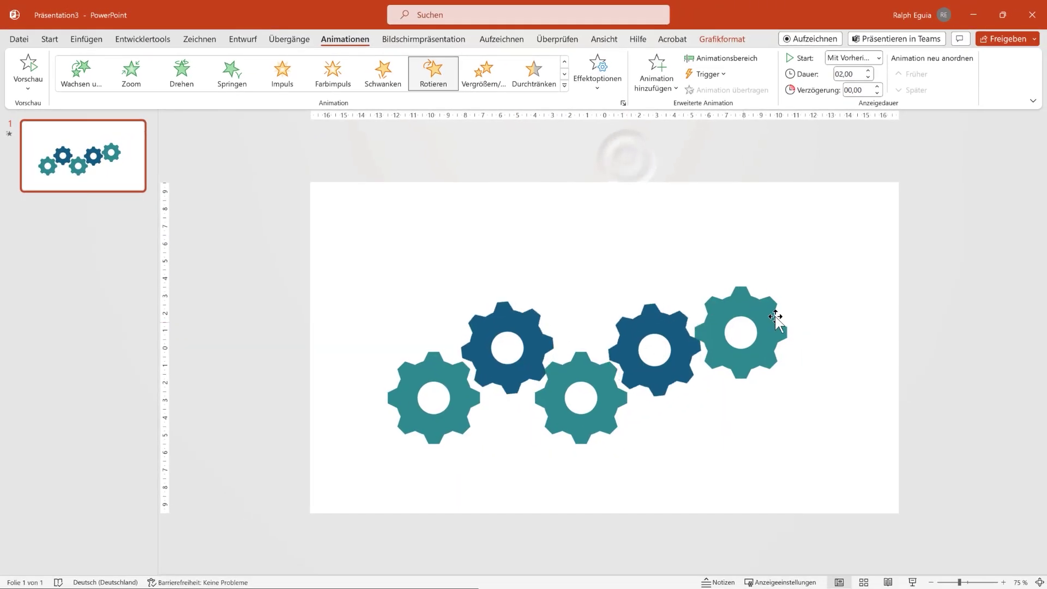
click(914, 583)
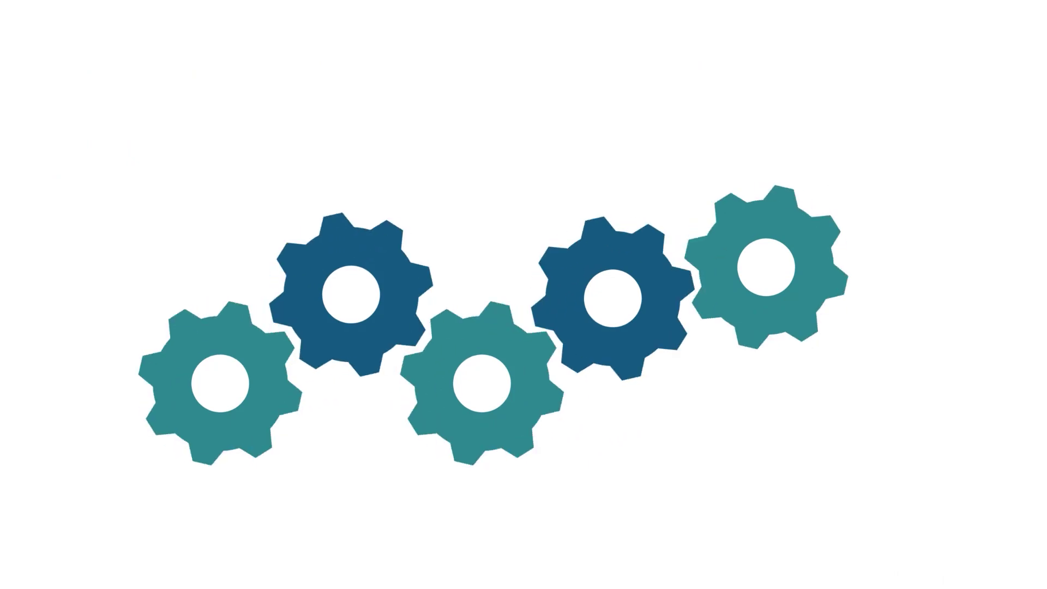
key(Escape)
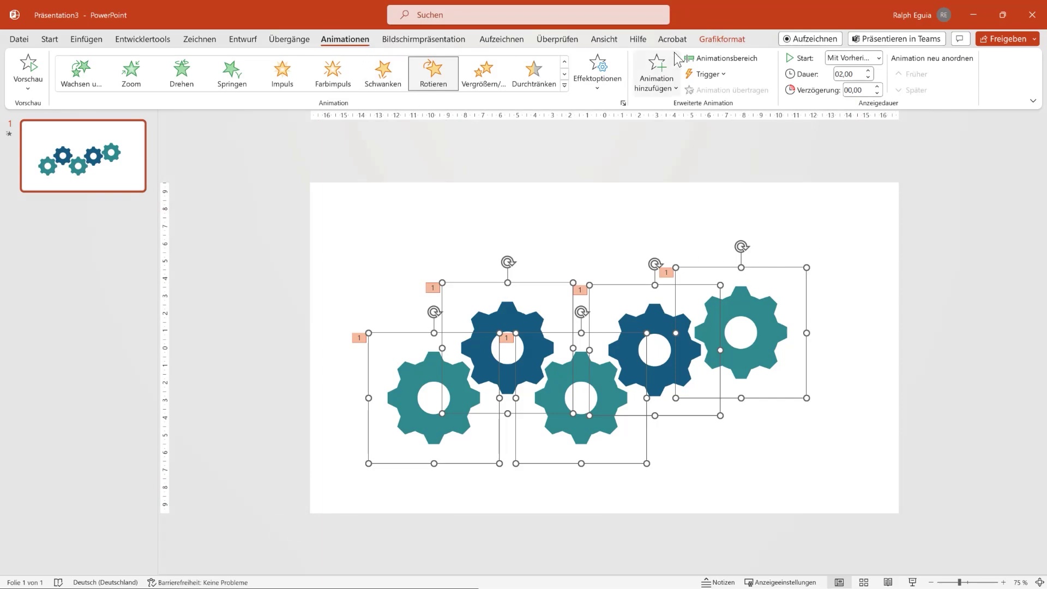
Set the gear rotations to 5 seconds, starting Nach vorherigem, and open Effektoptionen.
click(715, 58)
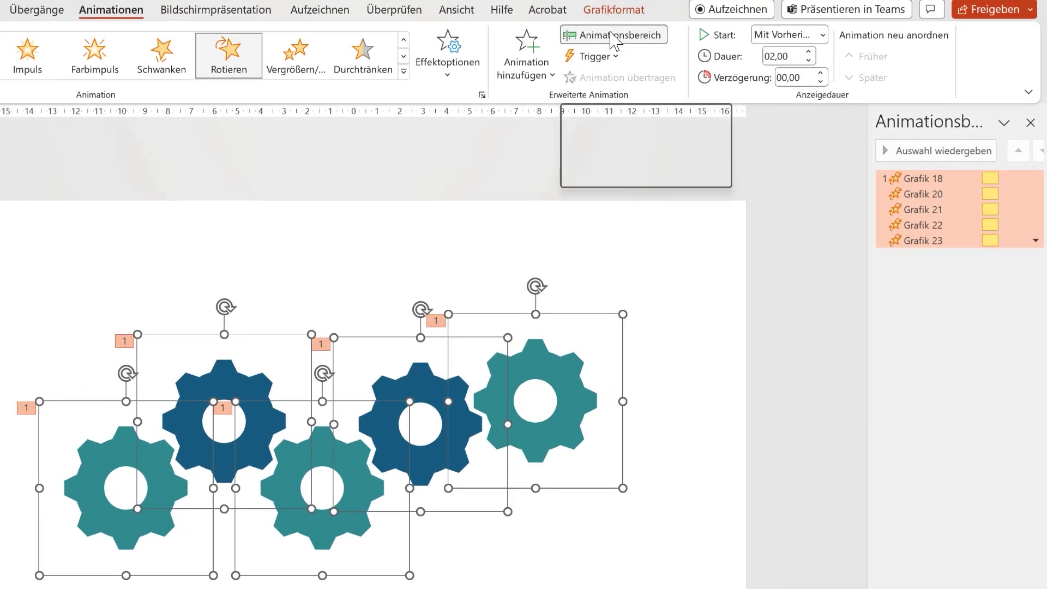
double_click(775, 57)
text(5)
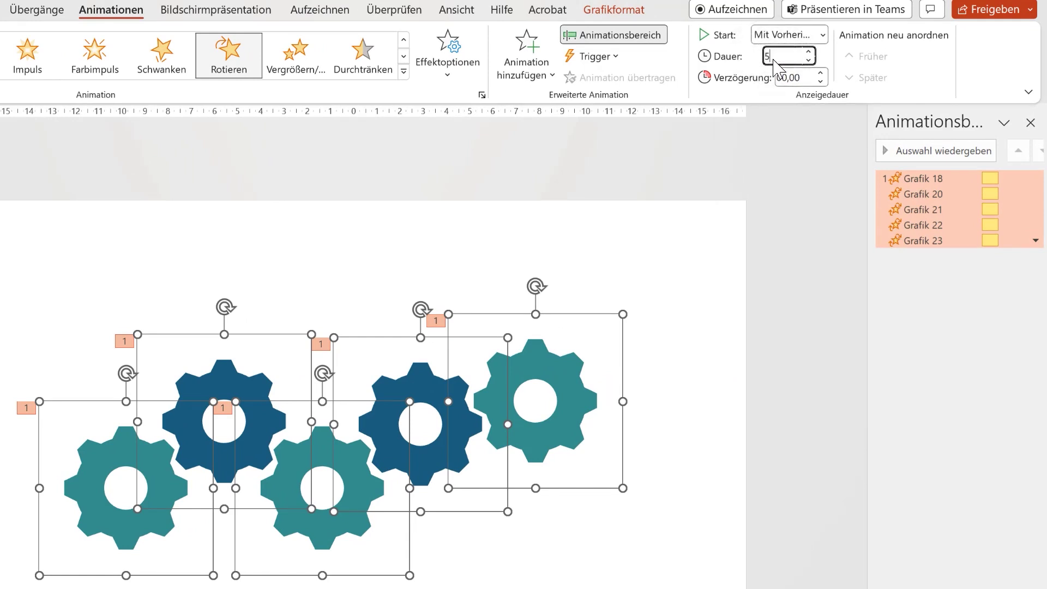
key(Return)
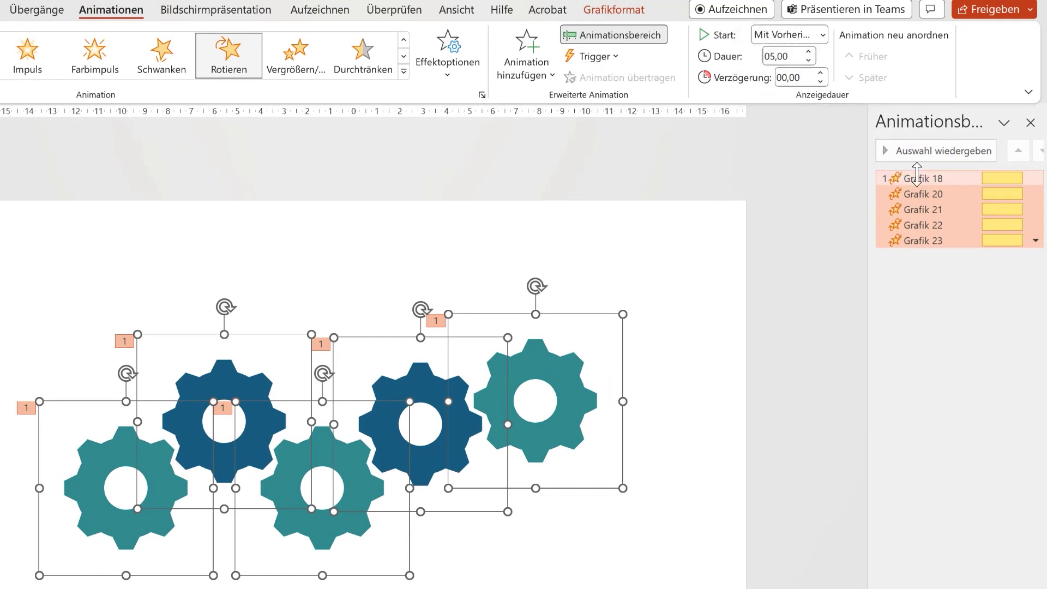
click(1035, 241)
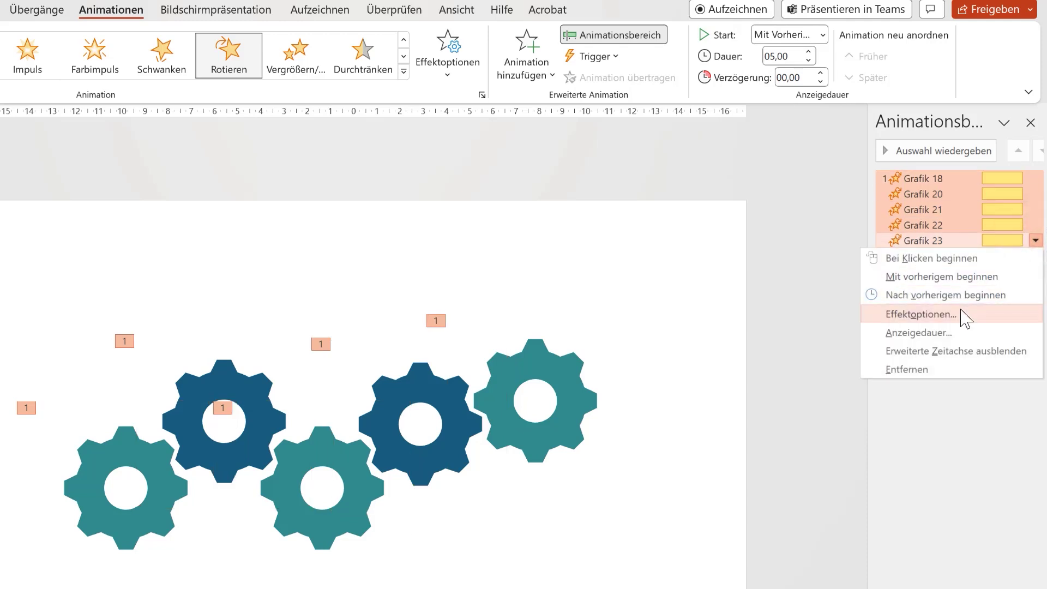
click(952, 295)
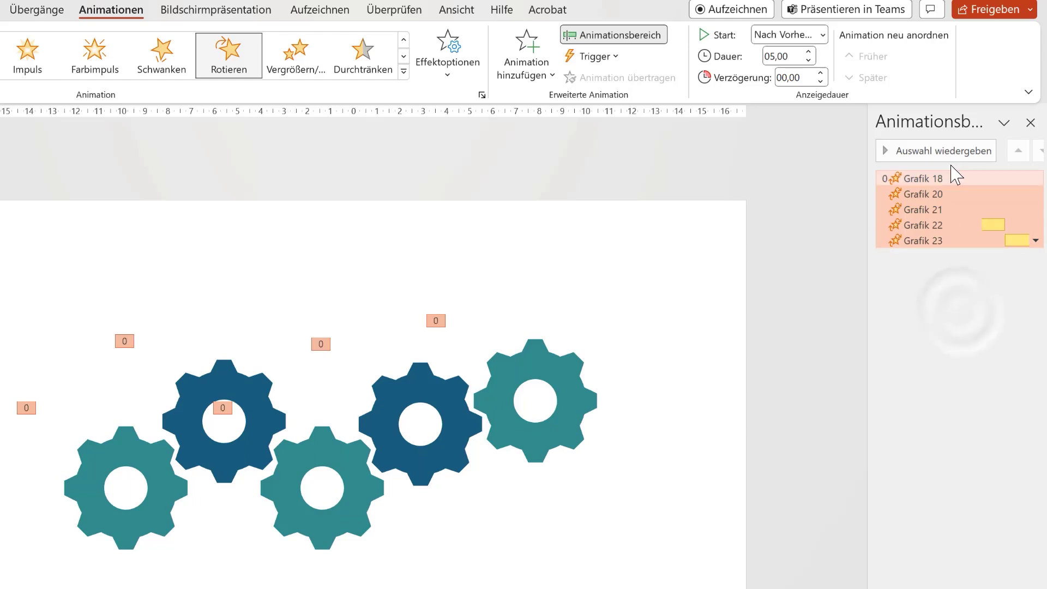
click(1035, 240)
click(941, 315)
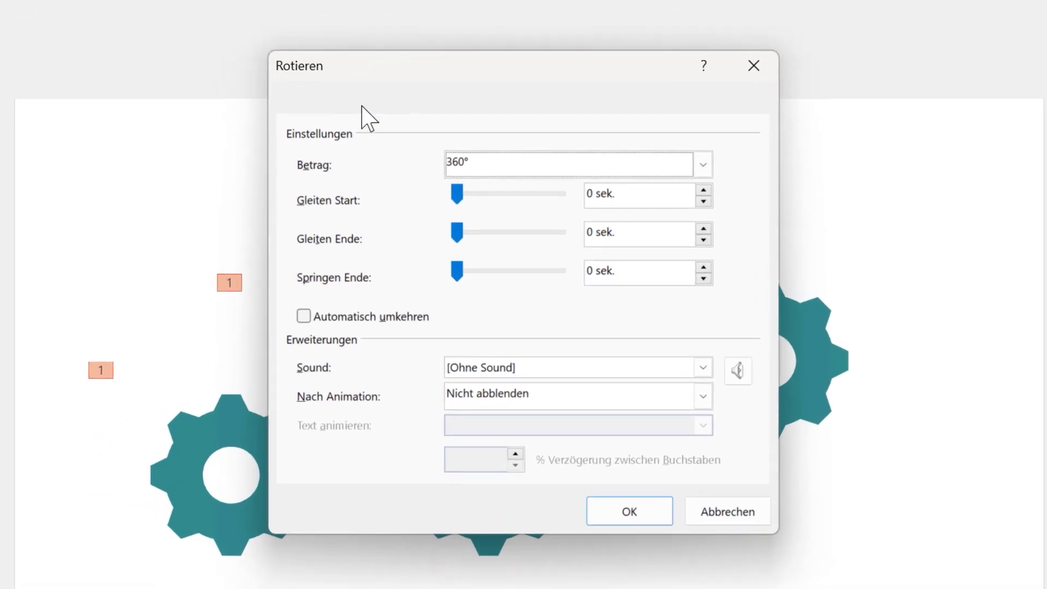
On the Anzeigedauer tab, set Wiederholen to 'Bis zum Ende der Folie' and confirm.
click(362, 107)
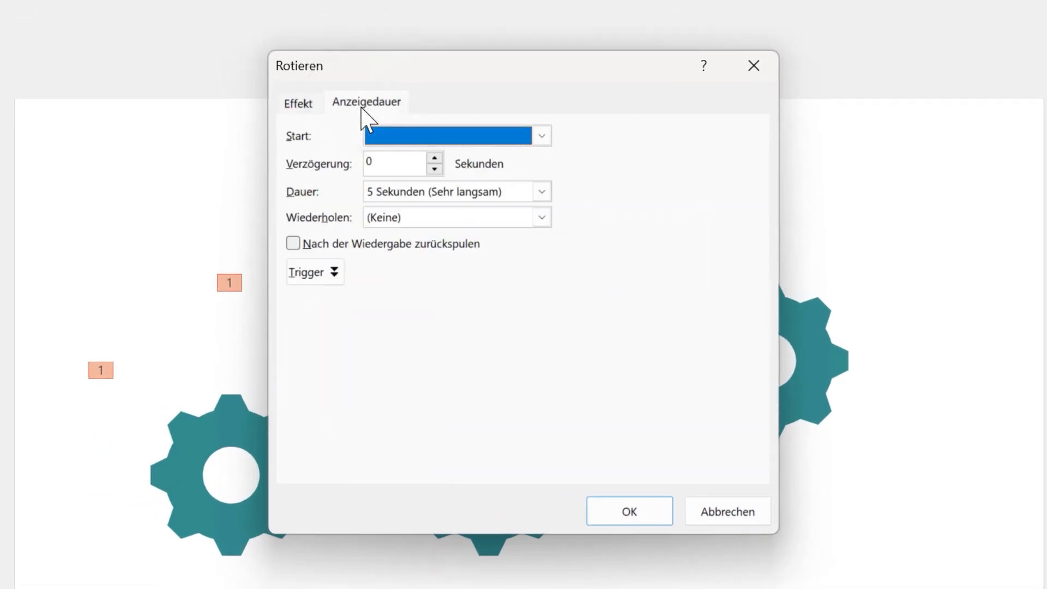
click(547, 219)
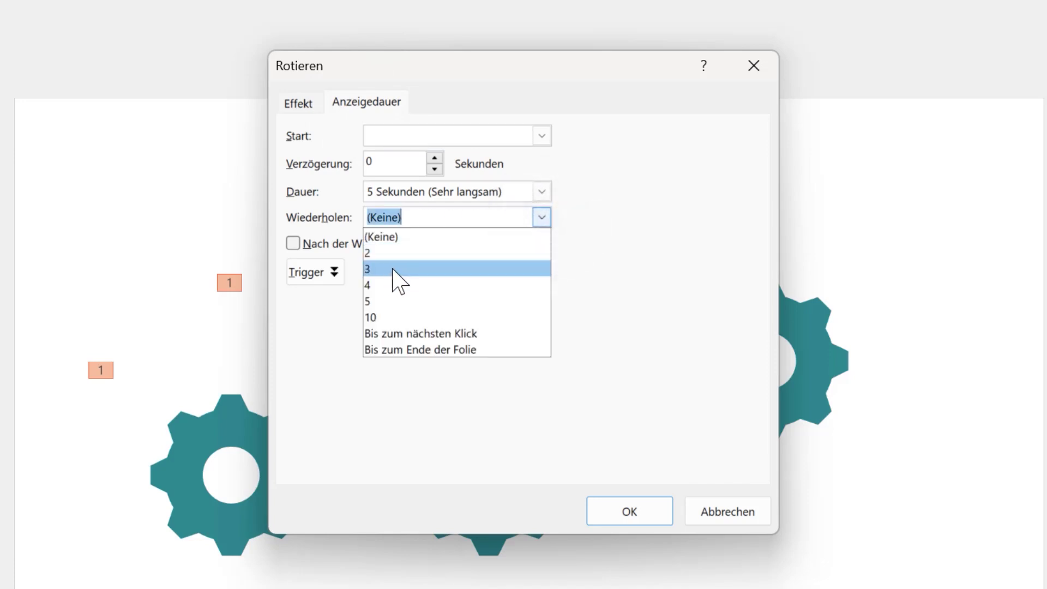
click(426, 351)
click(635, 518)
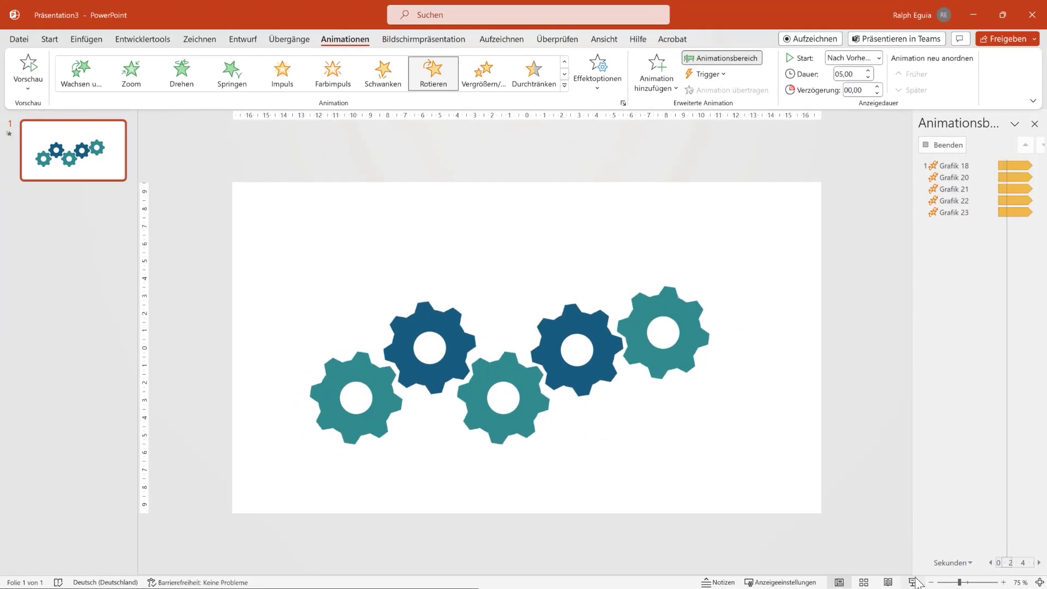
Start the full-screen slide show to watch the gears spin continuously.
click(914, 579)
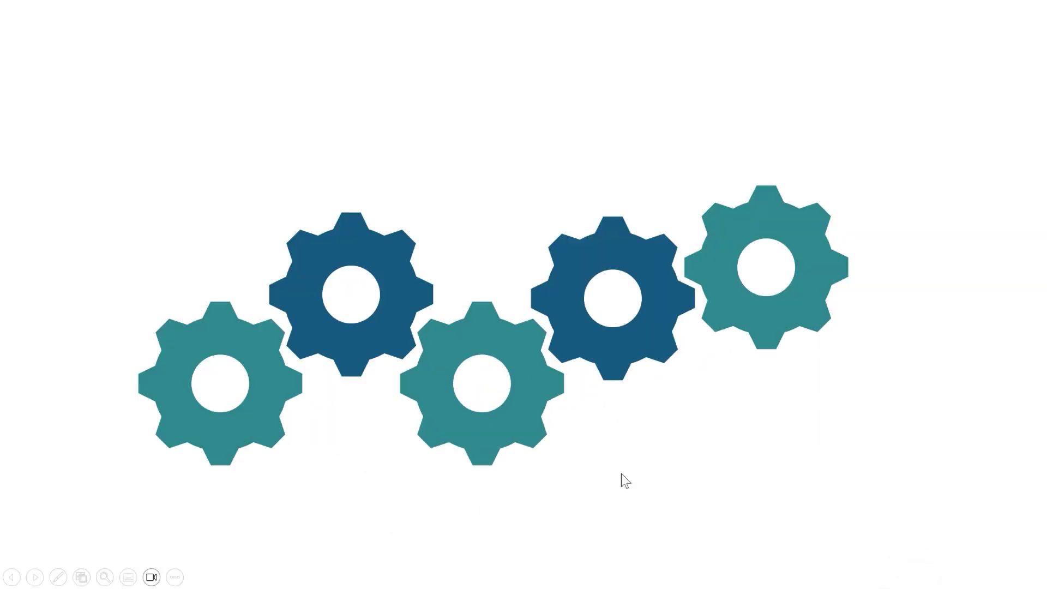